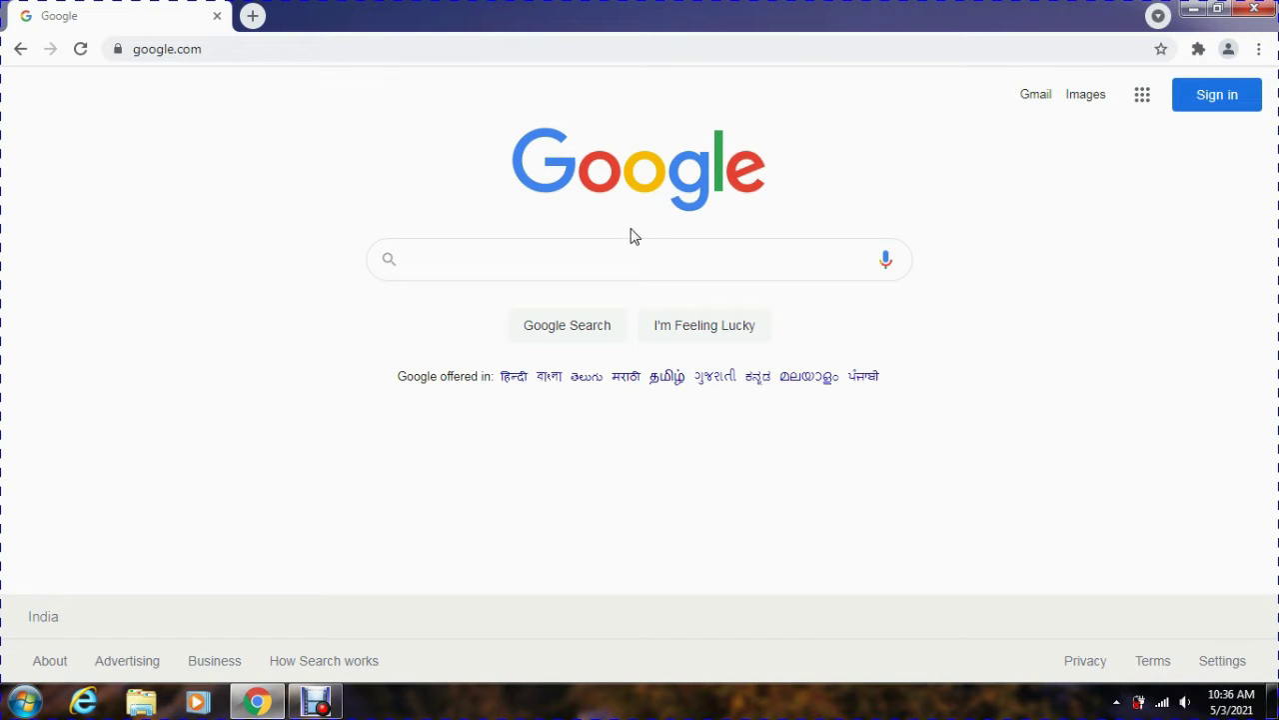
Step: Search Google for 'animaker' and open animaker.com from the results
left_click(588, 261)
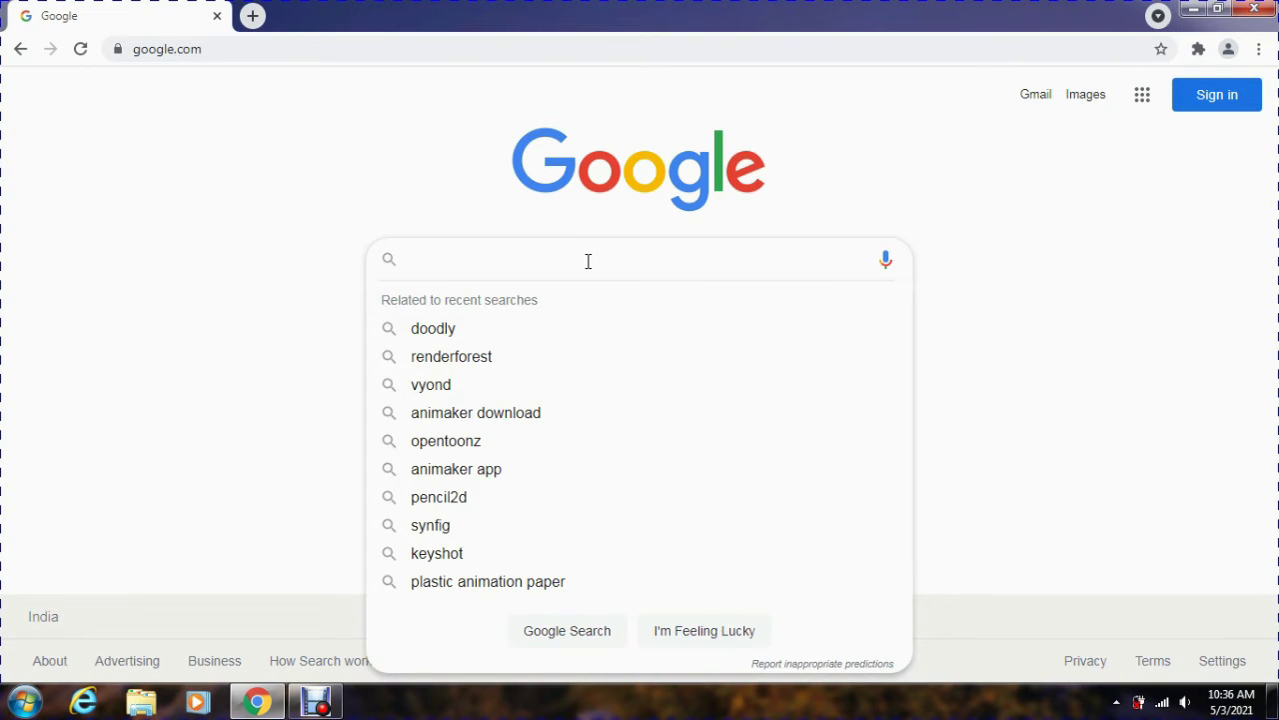
type("animak")
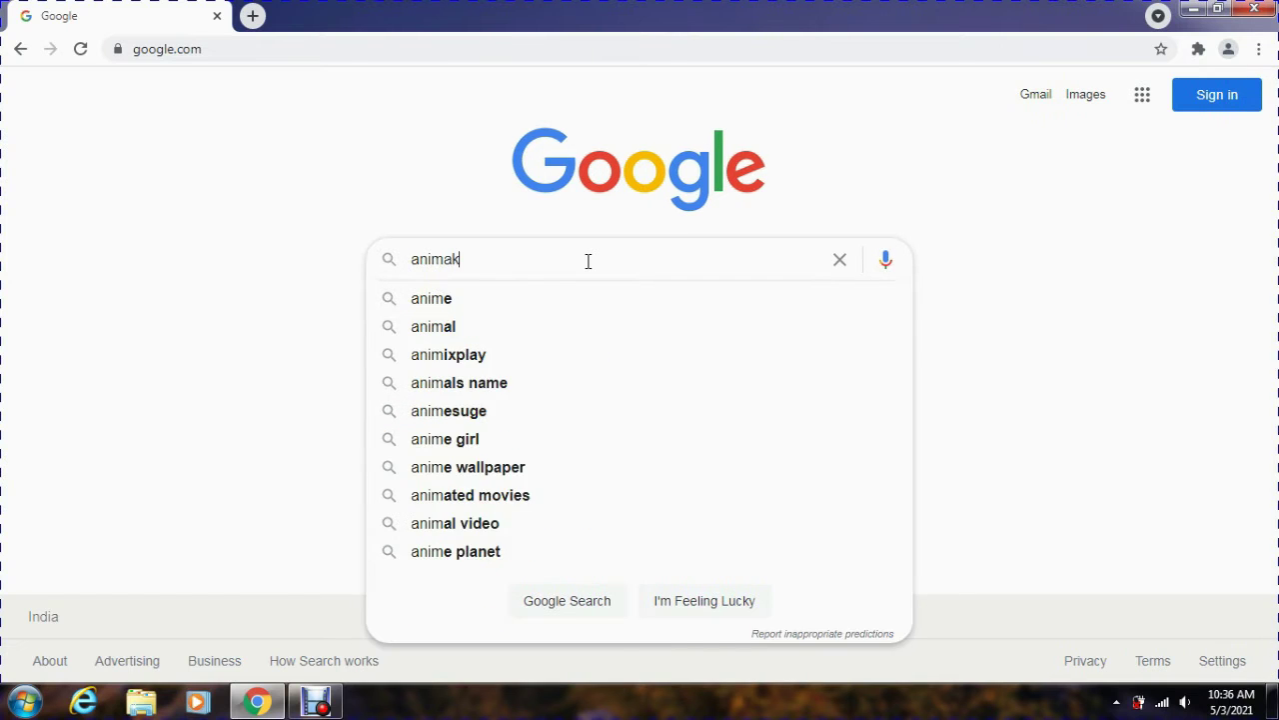
type("er")
key("Return")
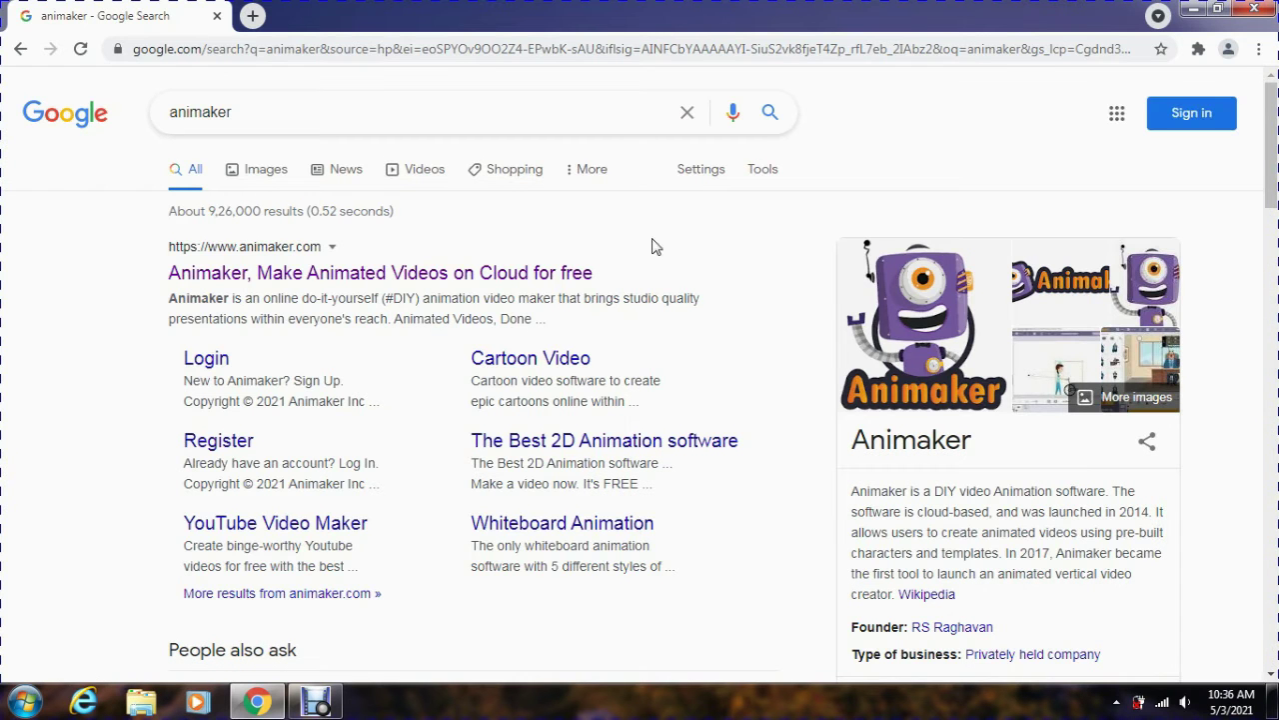
left_click(465, 276)
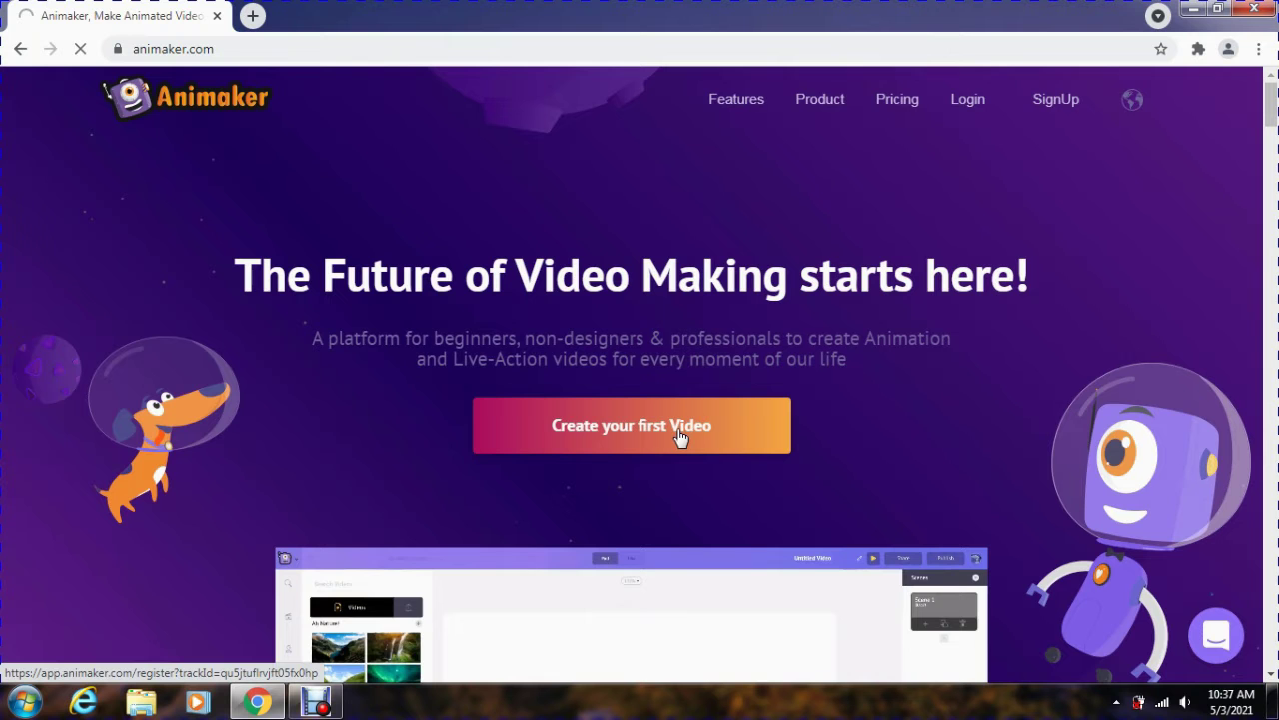
Step: Choose 'Create your first Video' to reach the Register page and focus the Email address field
left_click(679, 437)
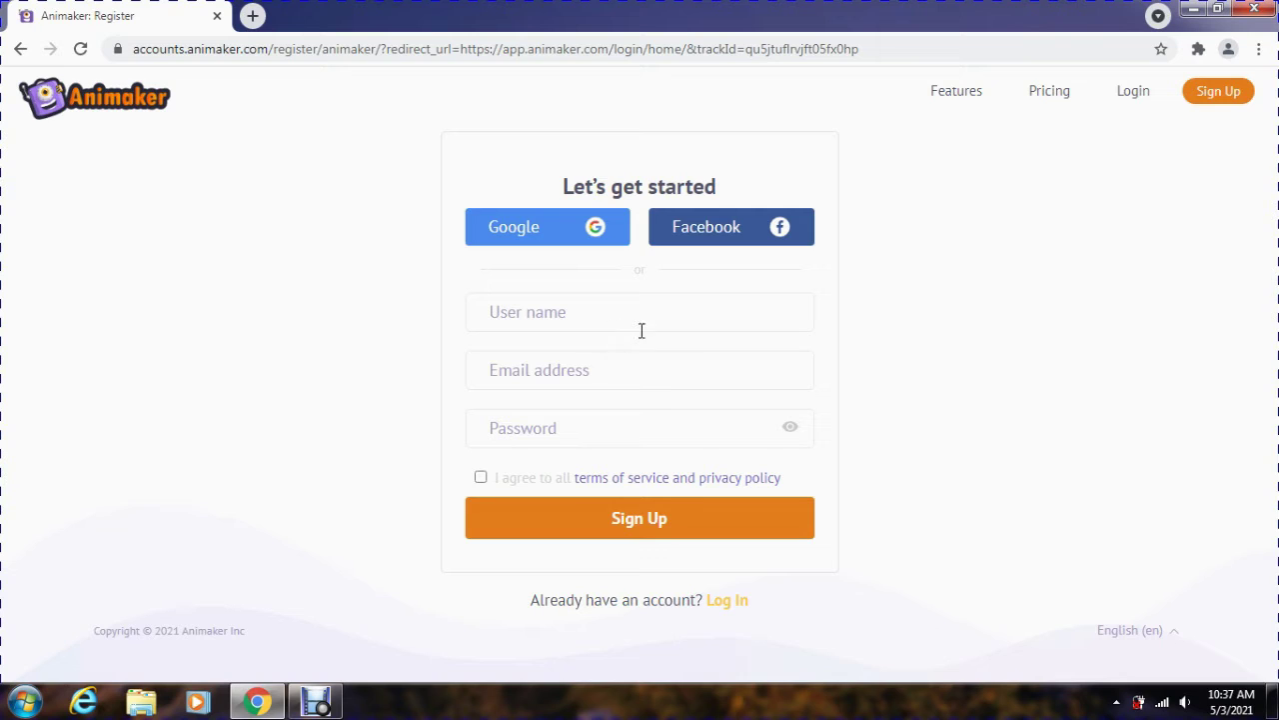
left_click(622, 377)
Step: Run a Google search for 'tempmail' in a new browser tab
left_click(253, 17)
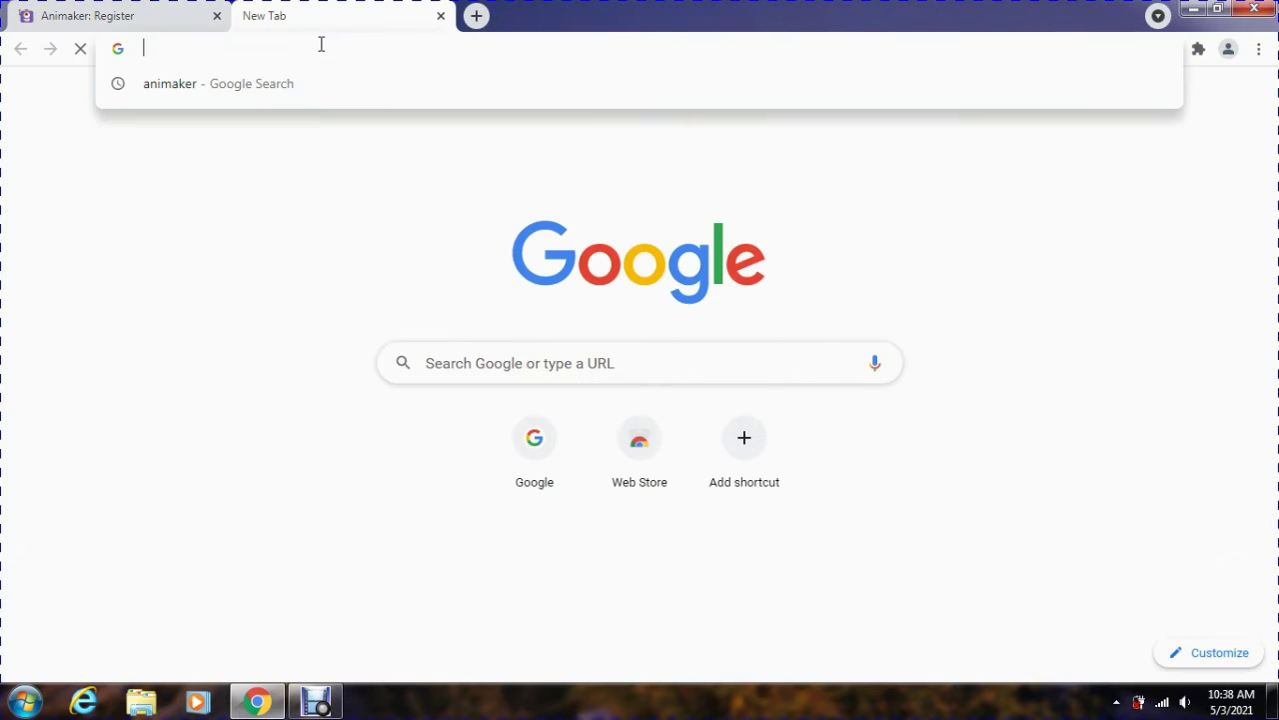
type("tempmail")
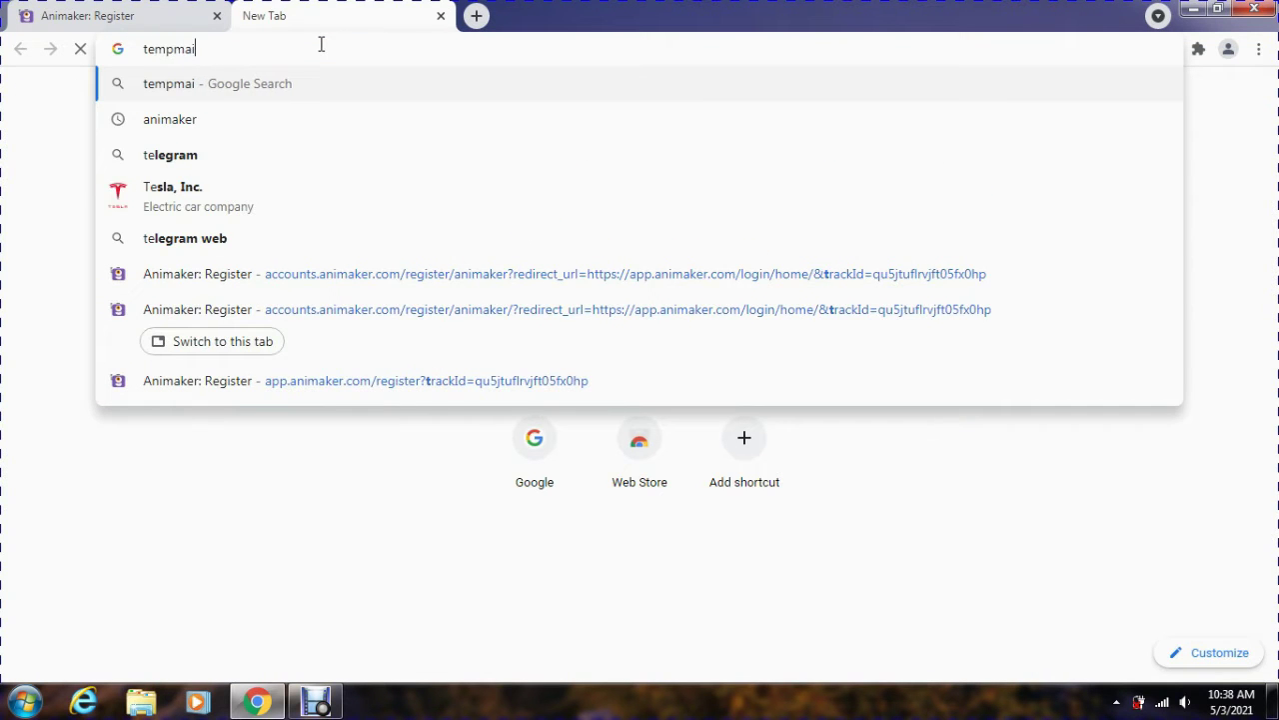
key("Return")
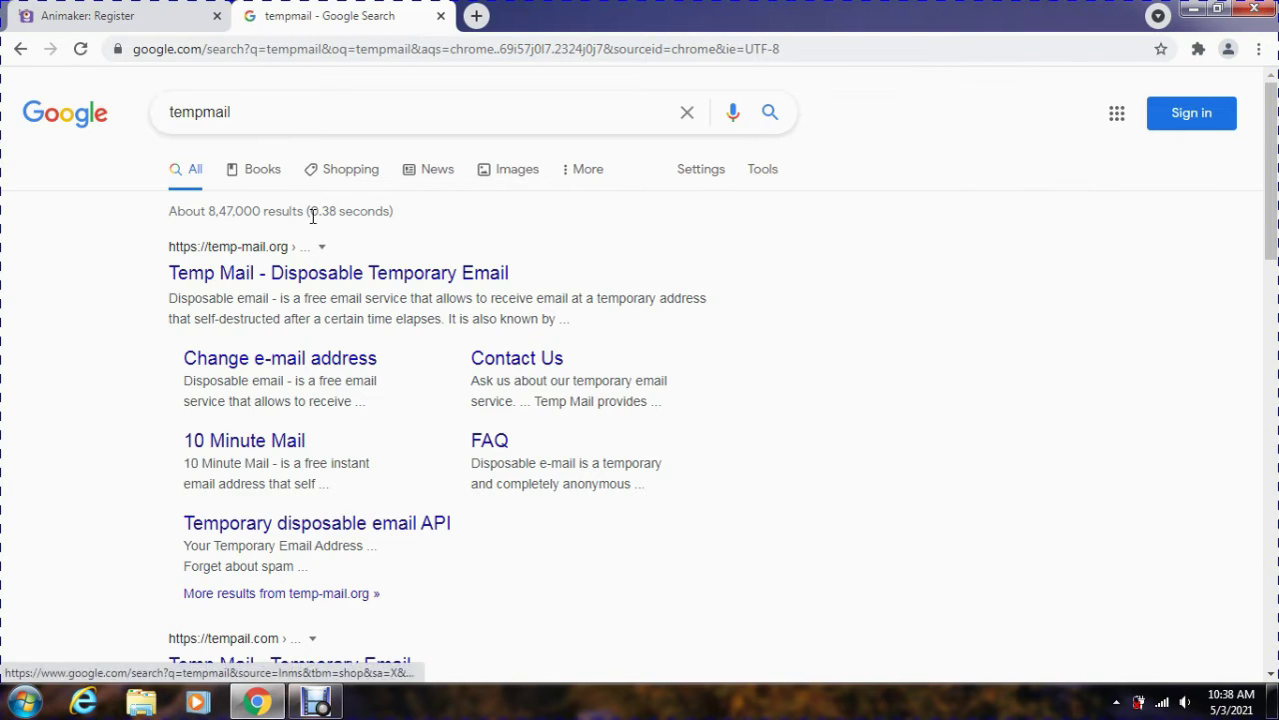
Step: Copy the disposable address generated on temp-mail.org, then return to the Animaker Register tab
left_click(307, 283)
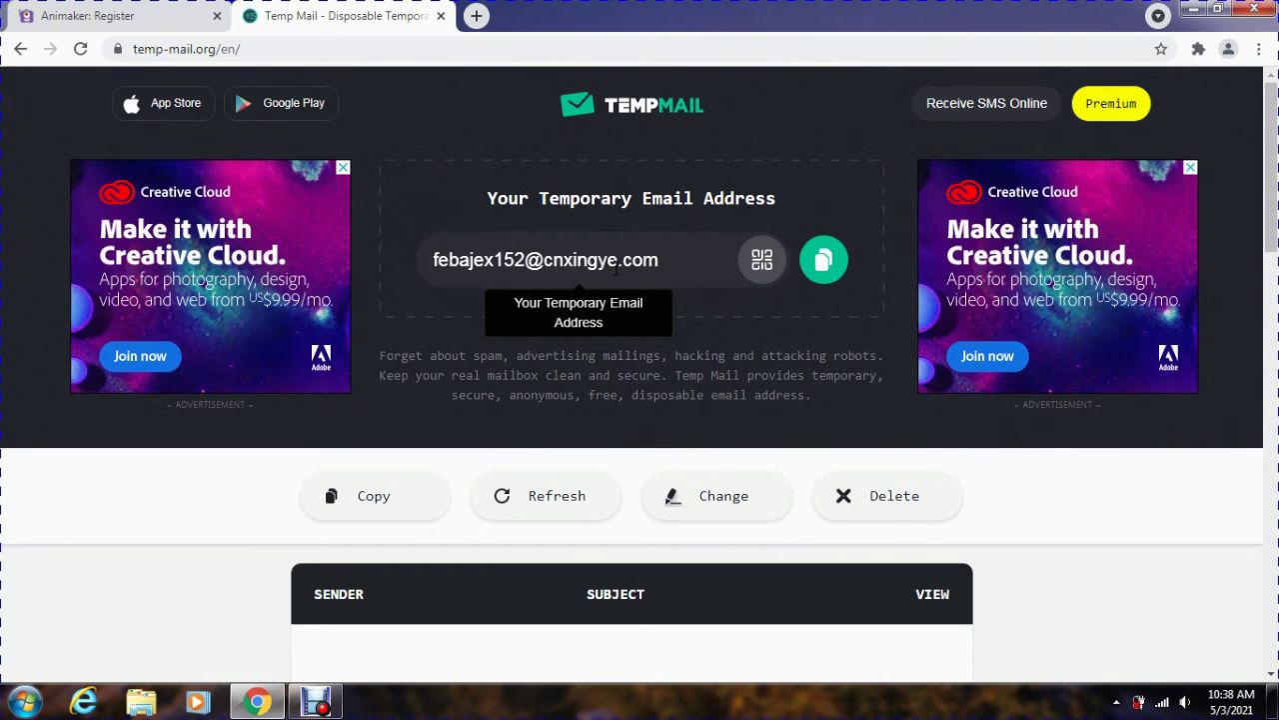
left_click_drag(659, 262, 436, 258)
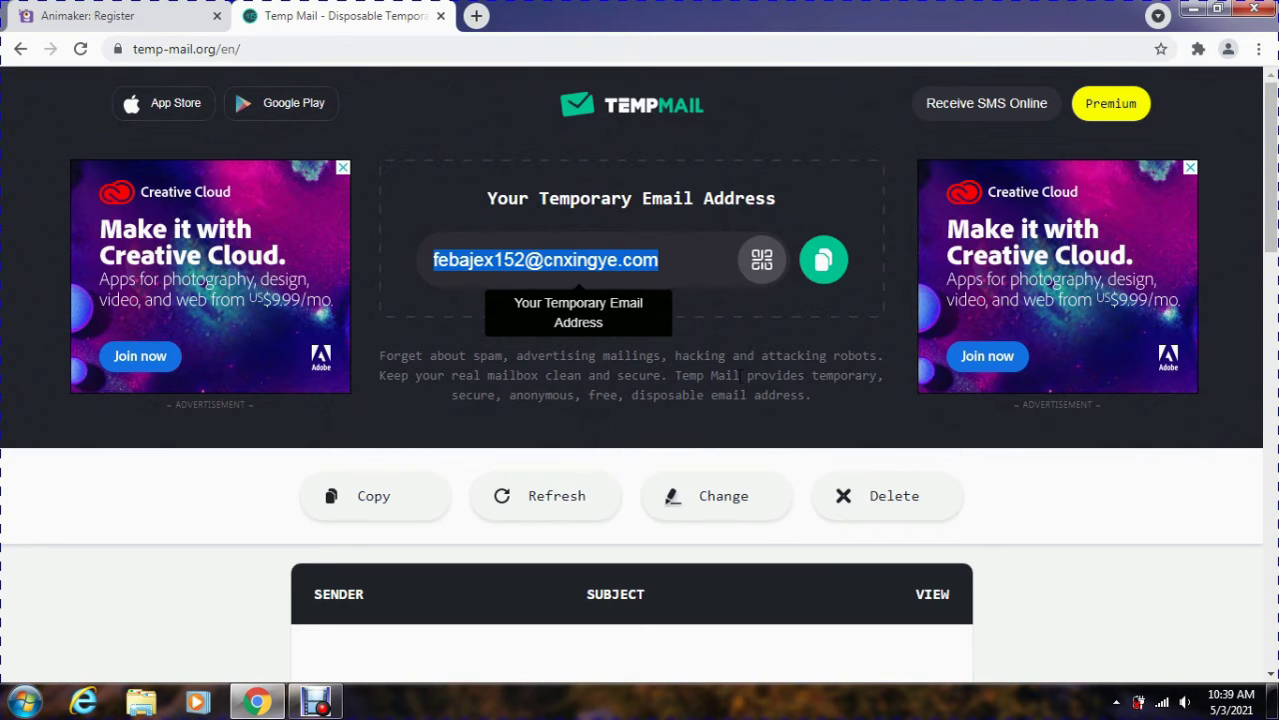
left_click(832, 279)
left_click(629, 315)
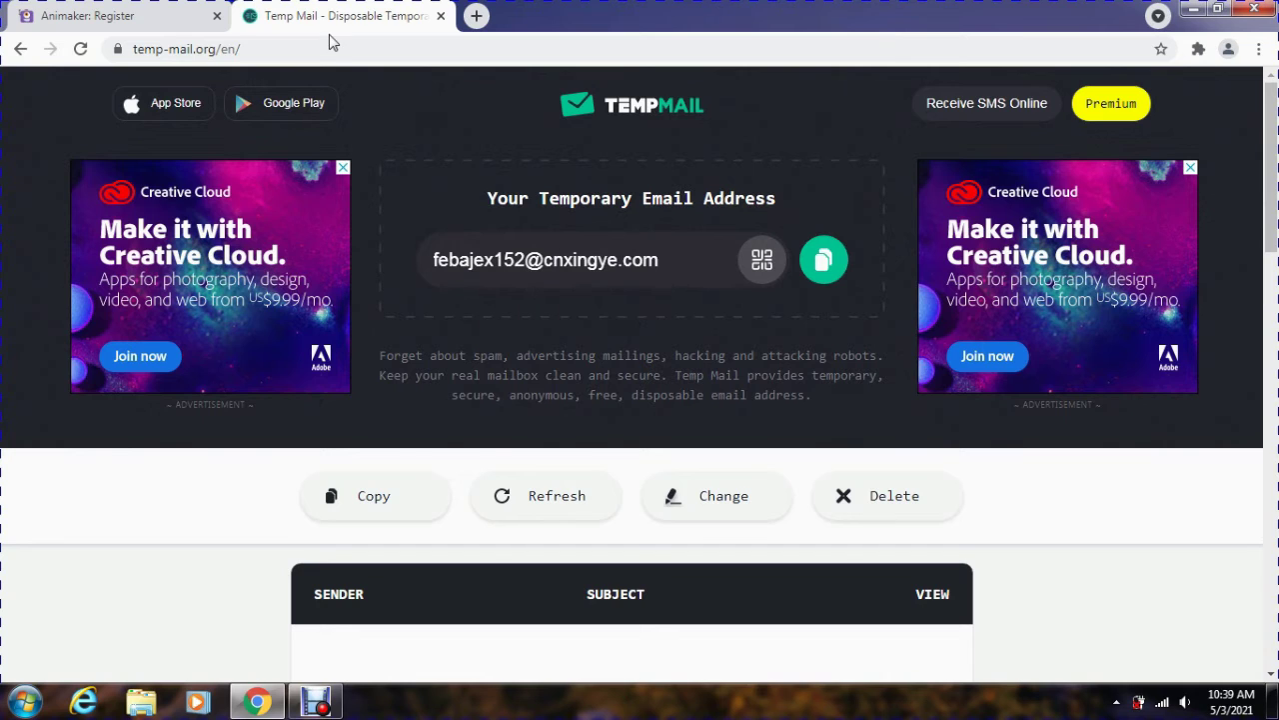
left_click(150, 16)
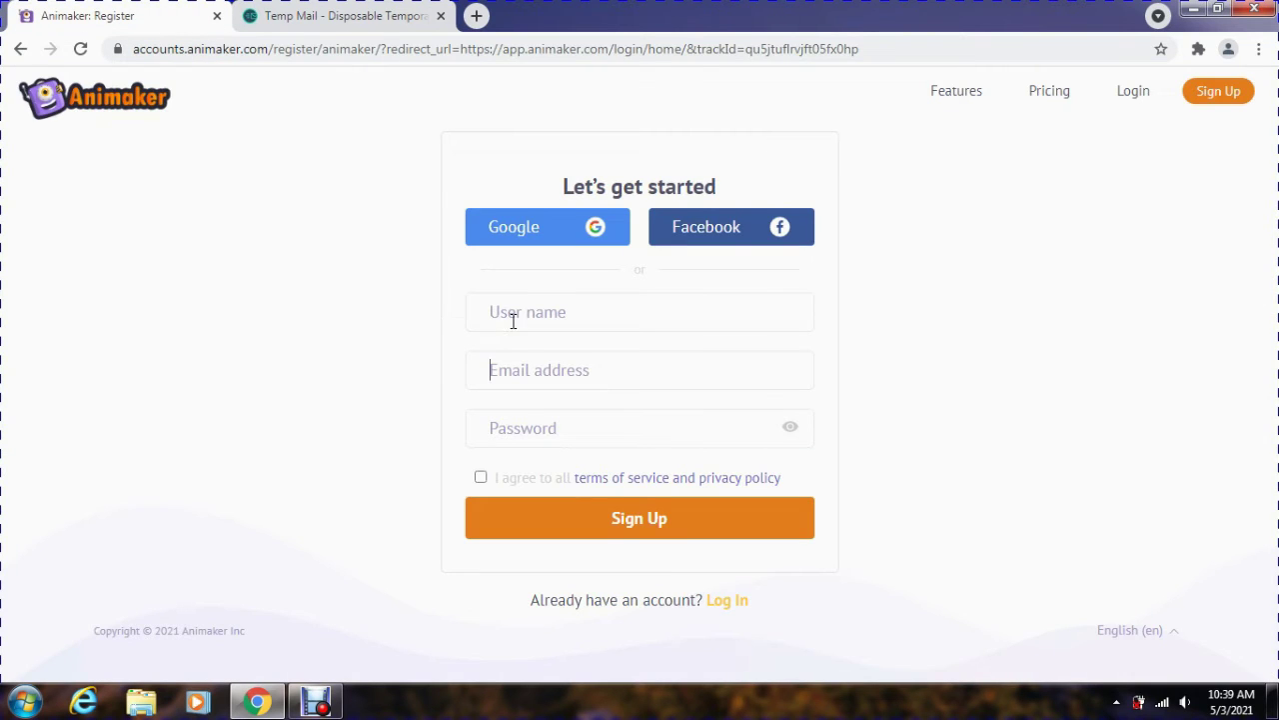
Step: Fill in the temporary email, user name 'xyz' and password, accept the terms, and sign up
left_click(517, 365)
key("ctrl+v")
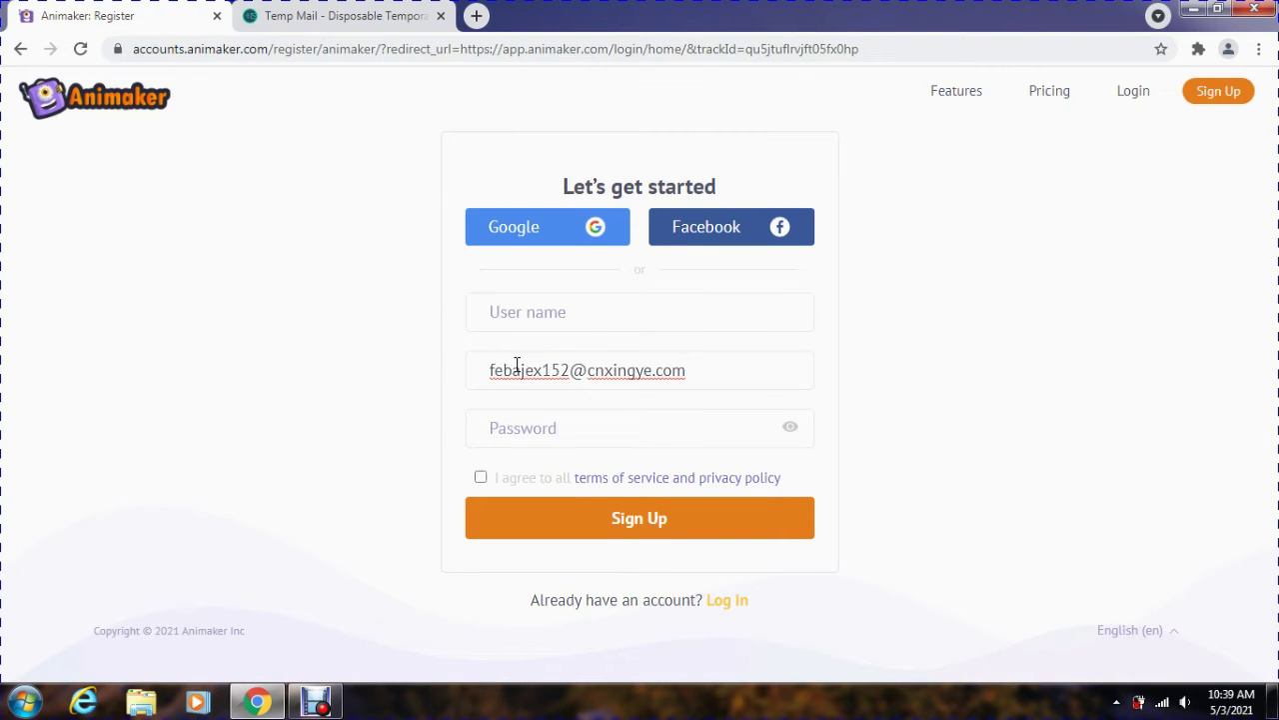
left_click(575, 317)
type("xyz")
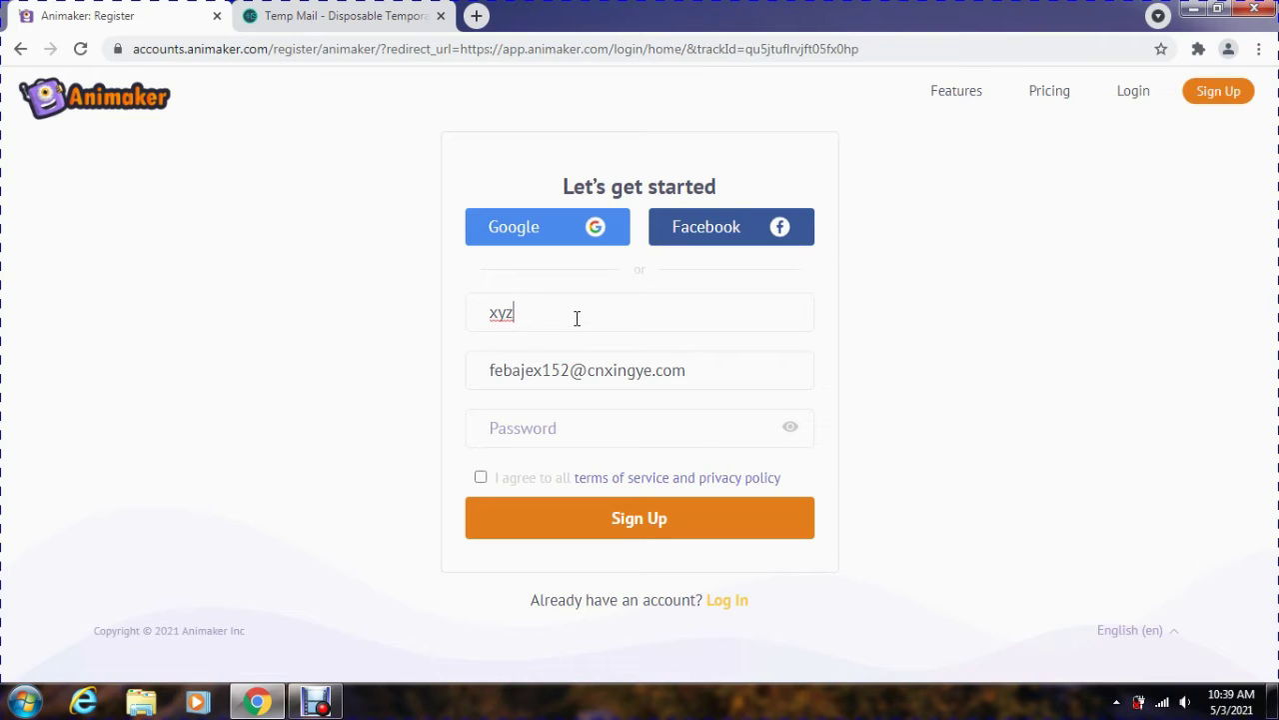
left_click(580, 426)
key("ctrl+v")
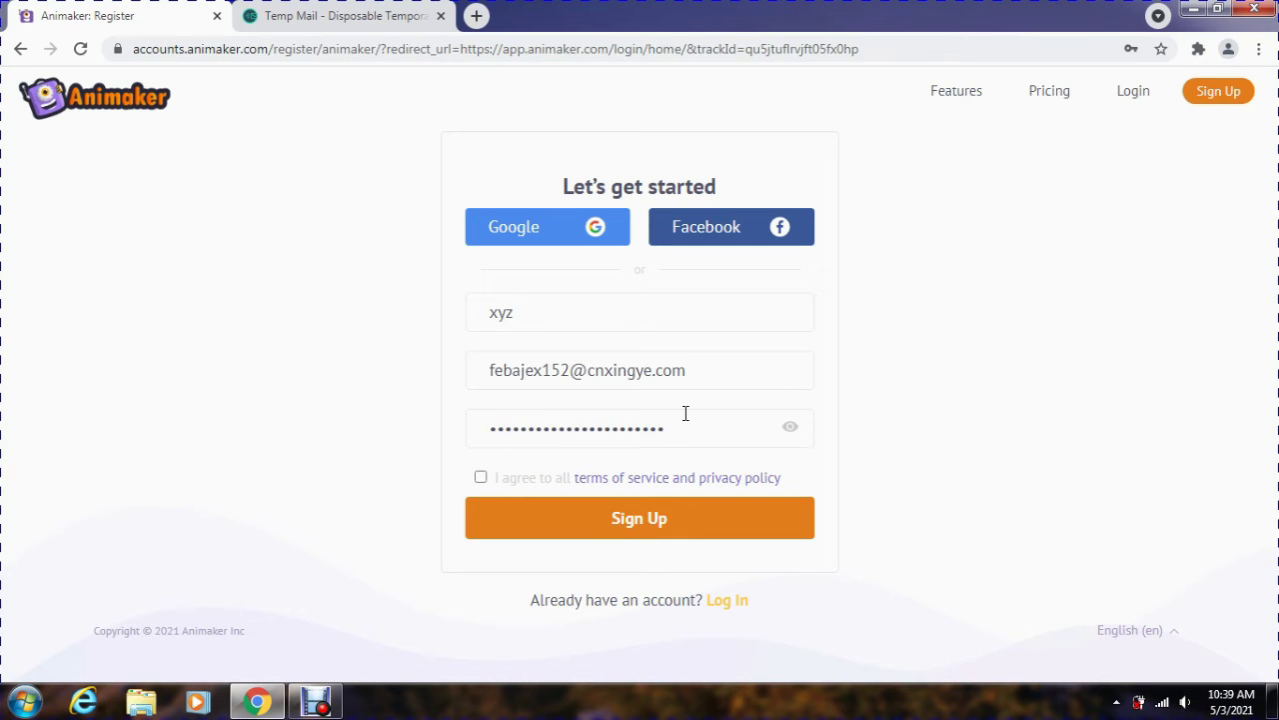
left_click(481, 479)
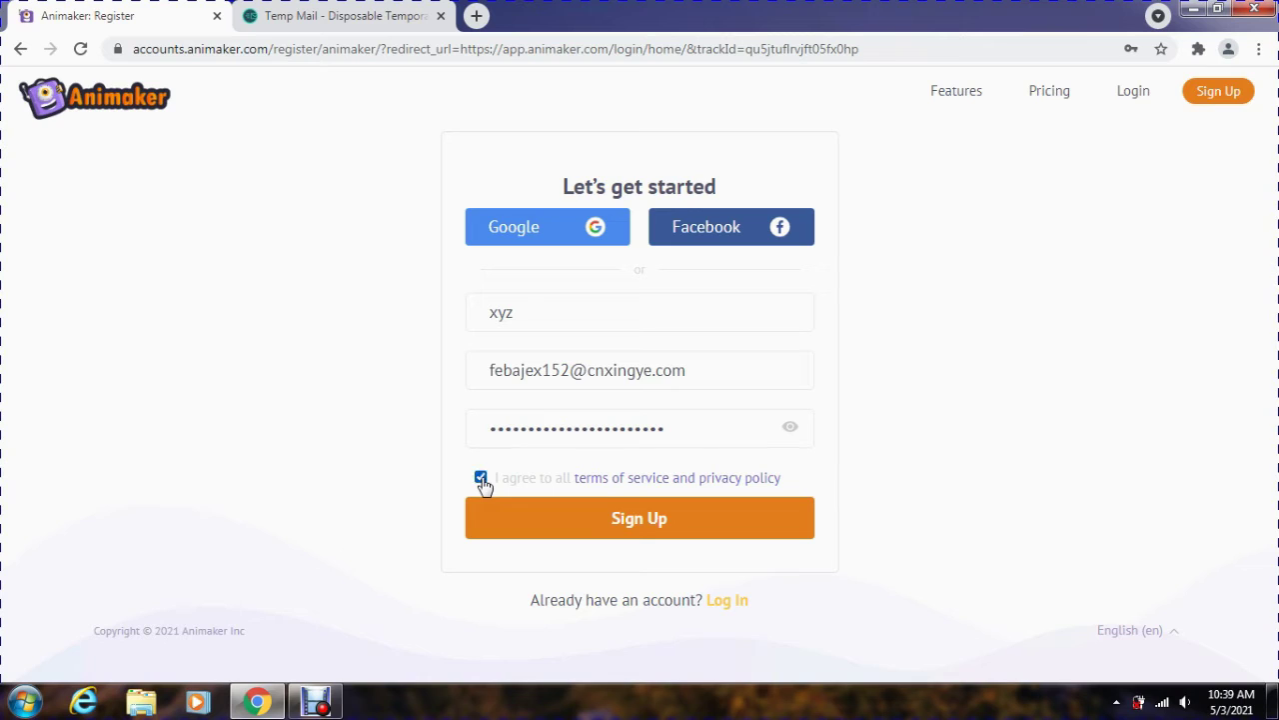
left_click(637, 530)
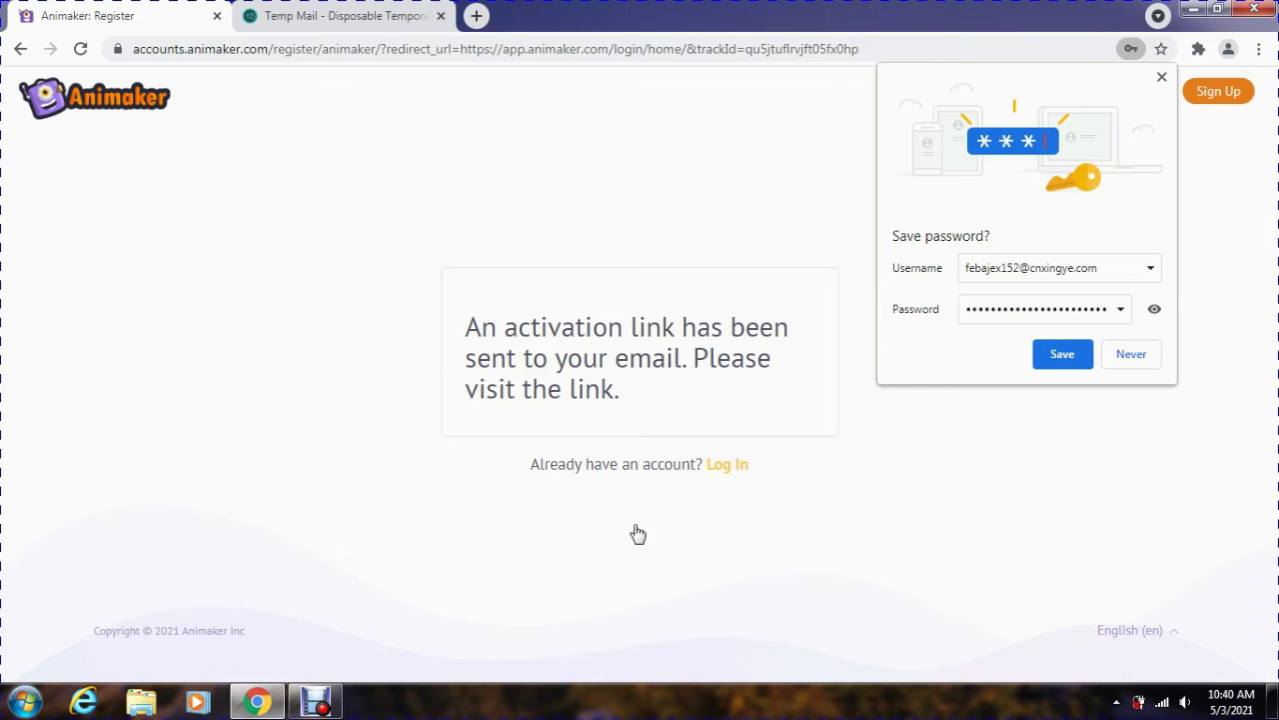
Step: Decline Chrome's password save and read the activation-link confirmation message
left_click(1140, 358)
left_click_drag(466, 327, 794, 382)
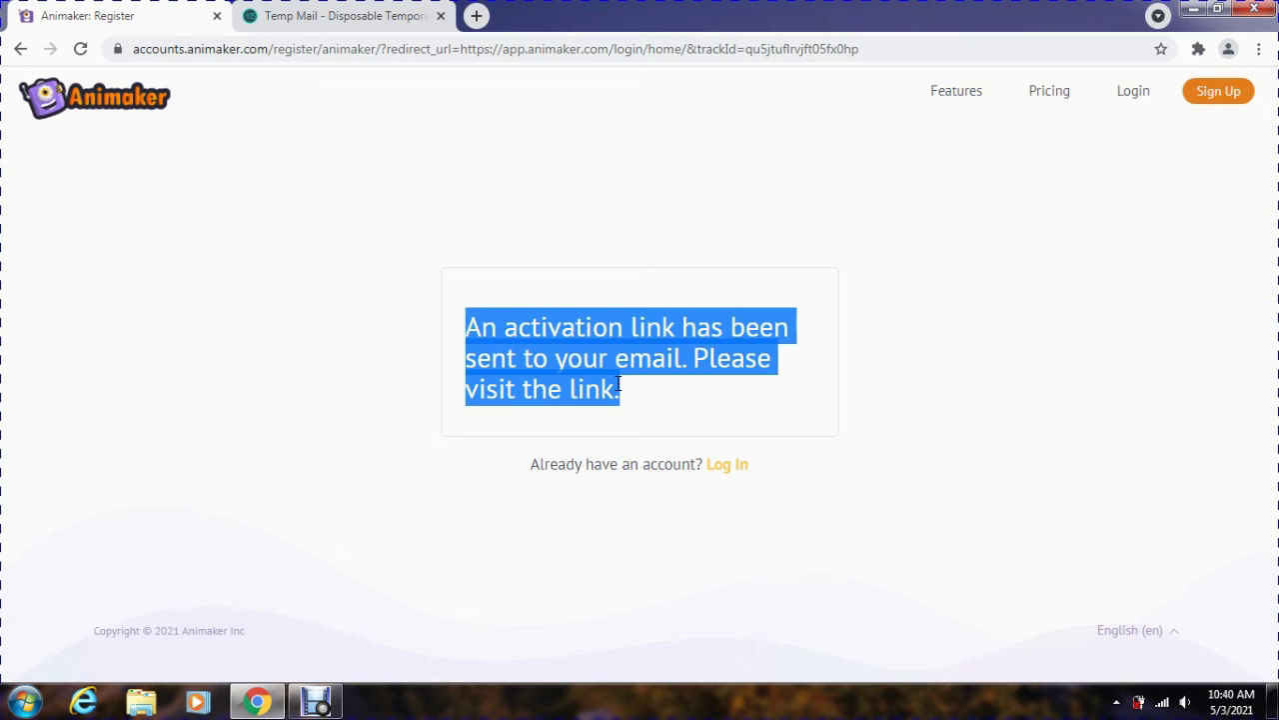
left_click(414, 123)
Step: Open the 'Activate your Animaker Account' email from Animaker in the Temp Mail inbox
left_click(380, 14)
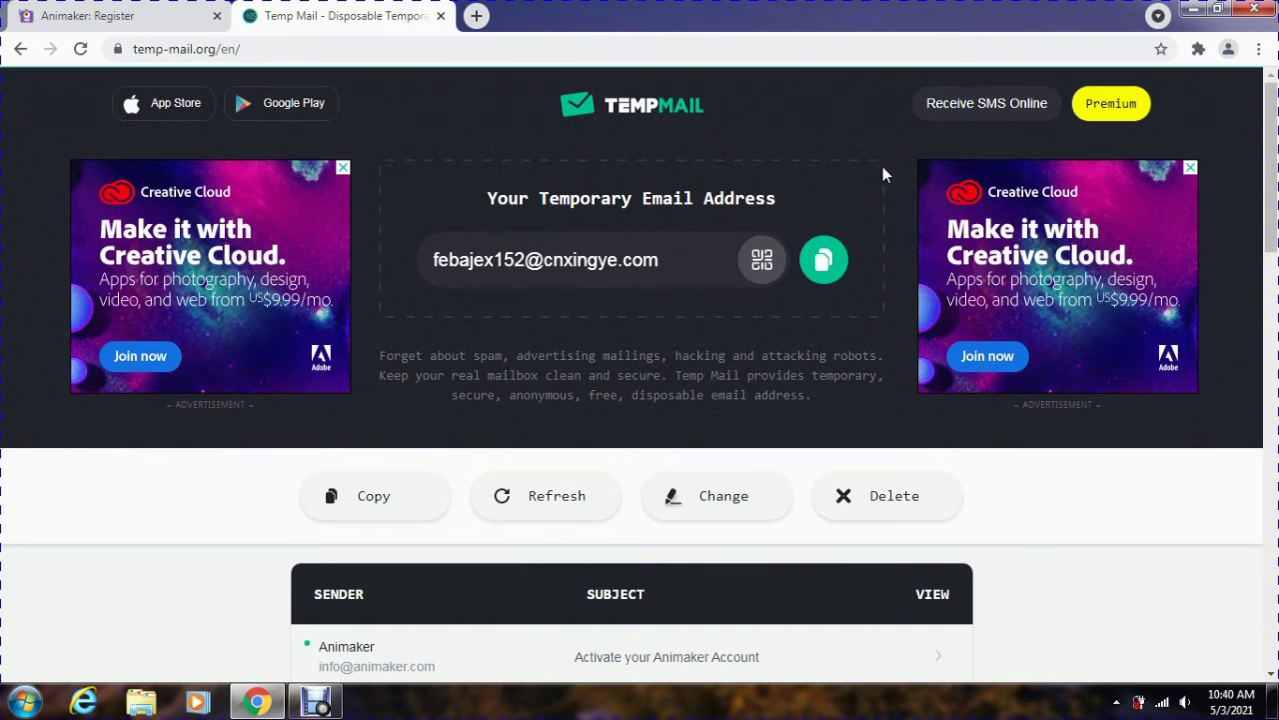
scroll(1271, 180, "down", 2)
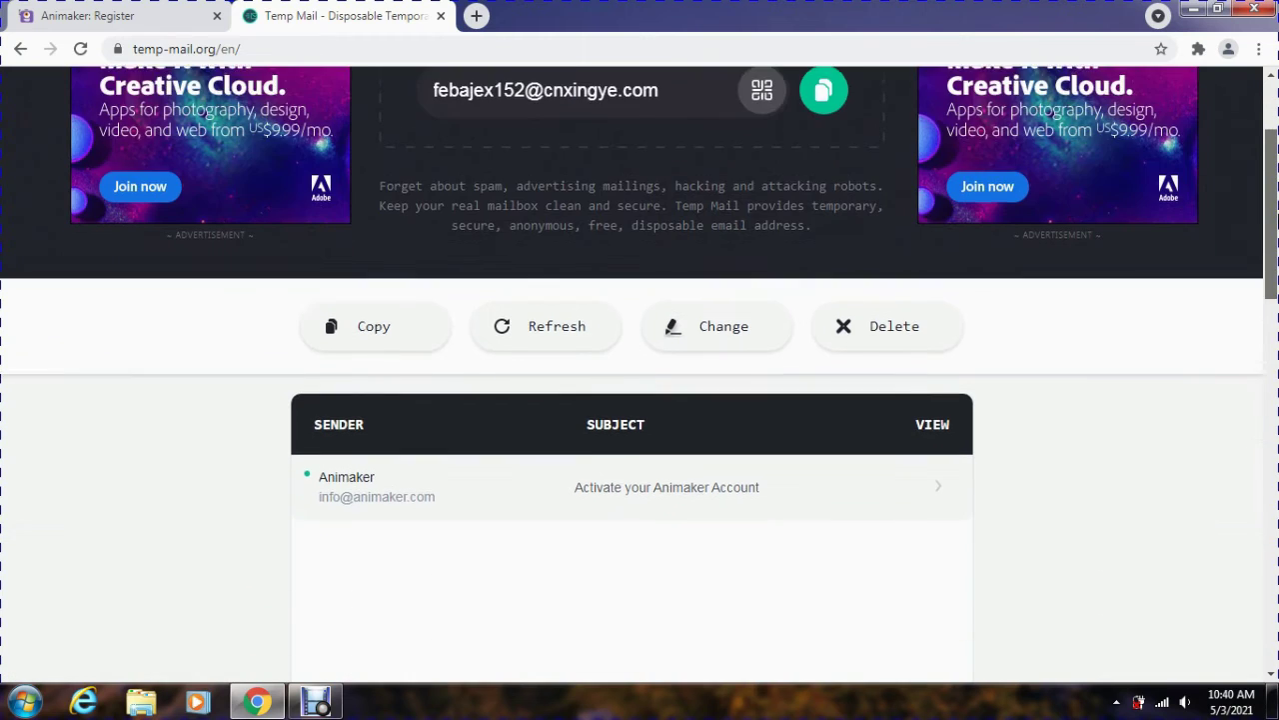
scroll(789, 328, "down", 1)
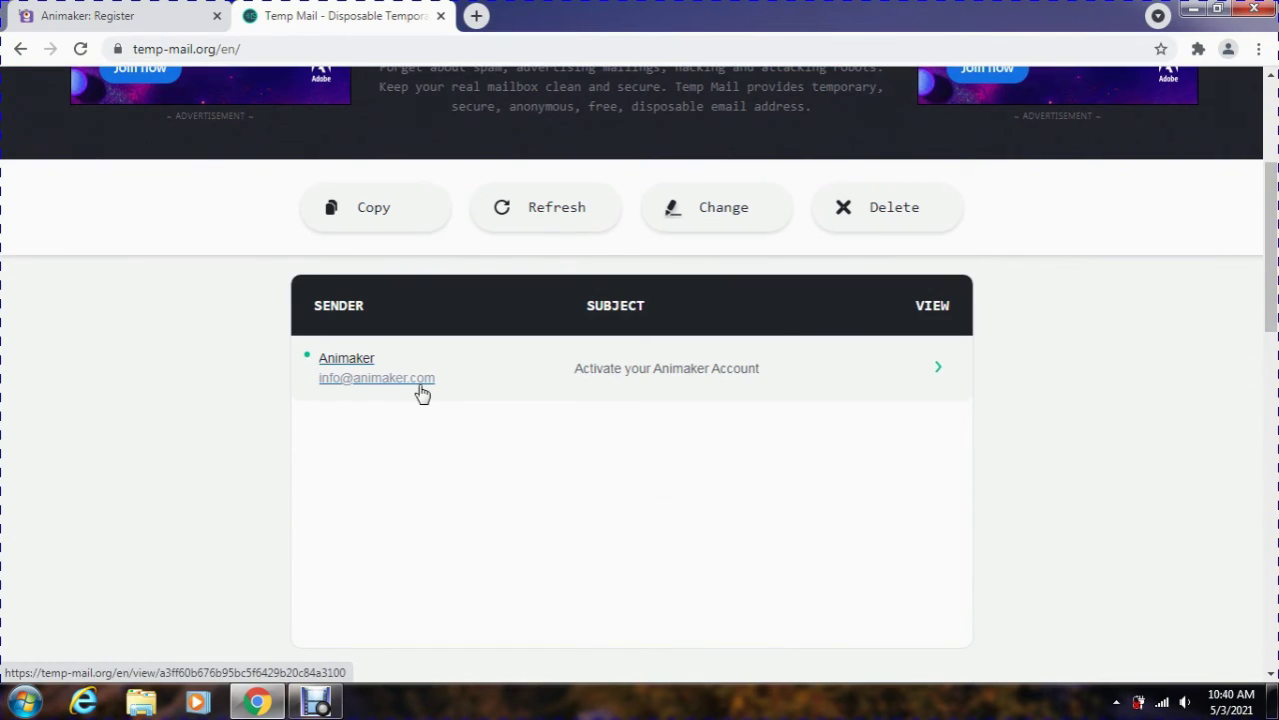
left_click(637, 370)
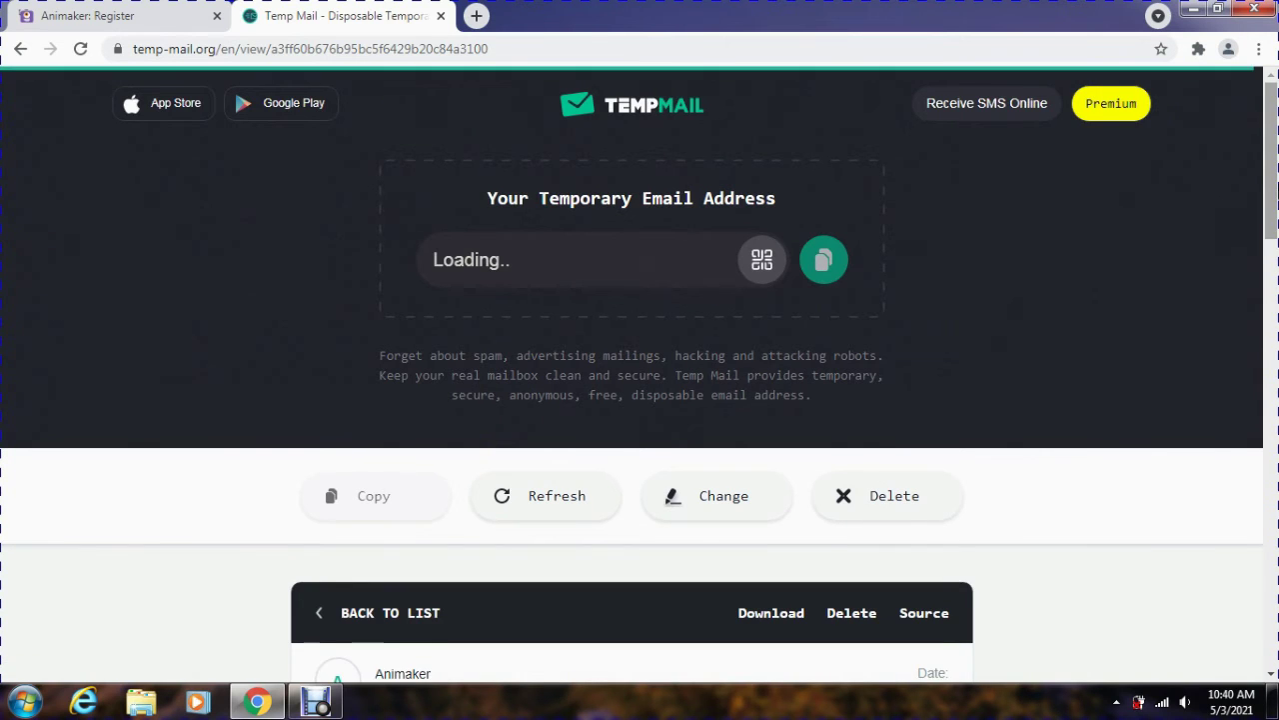
scroll(640, 375, "down", 1)
scroll(640, 375, "down", 4)
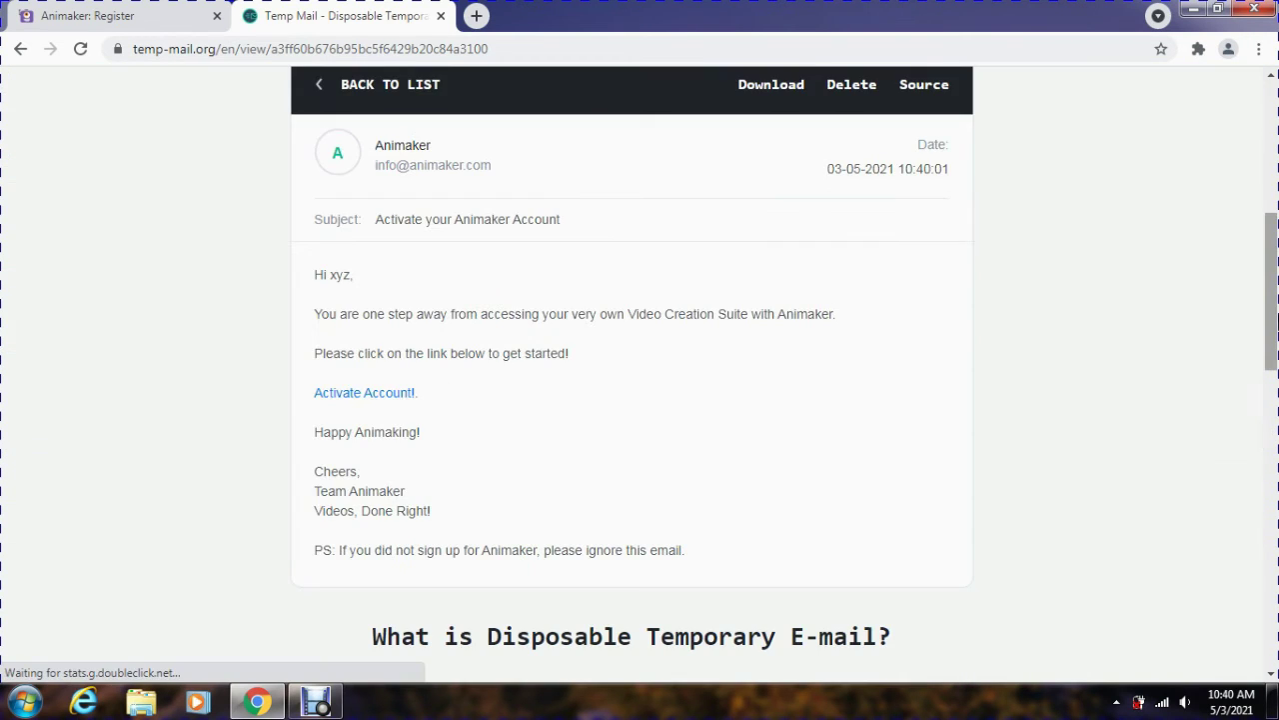
left_click_drag(433, 150, 378, 153)
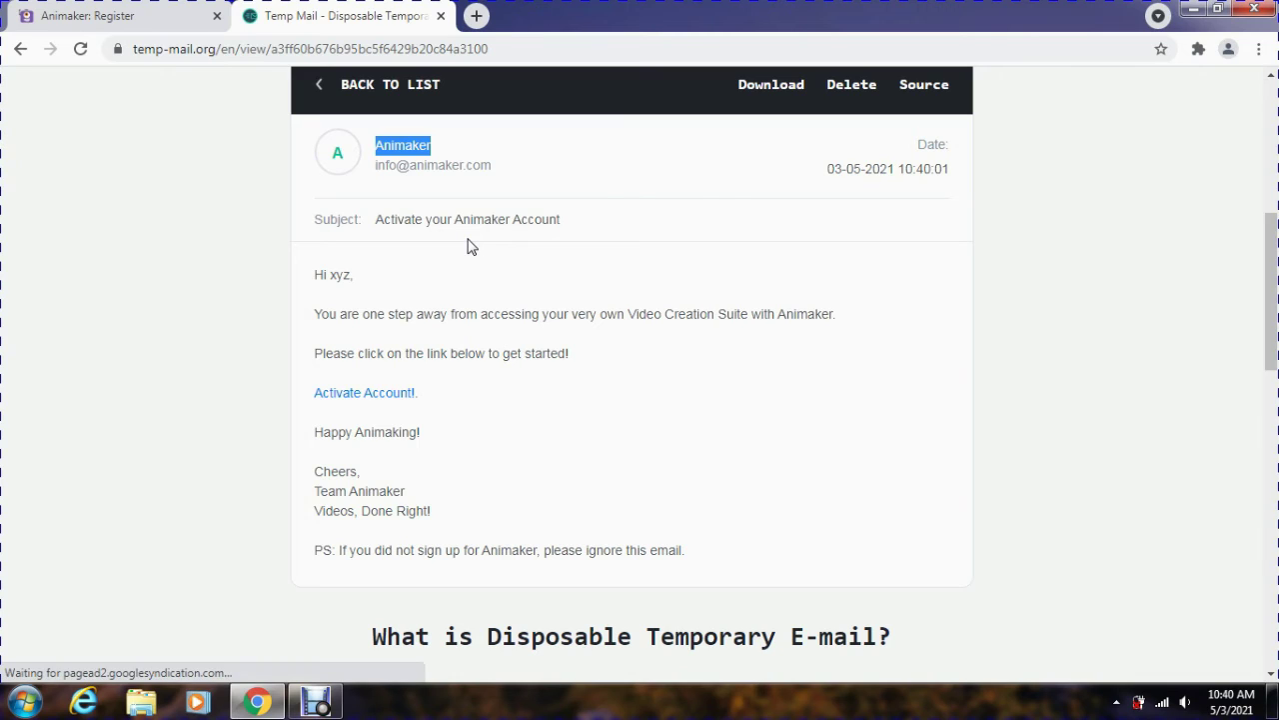
left_click(520, 307)
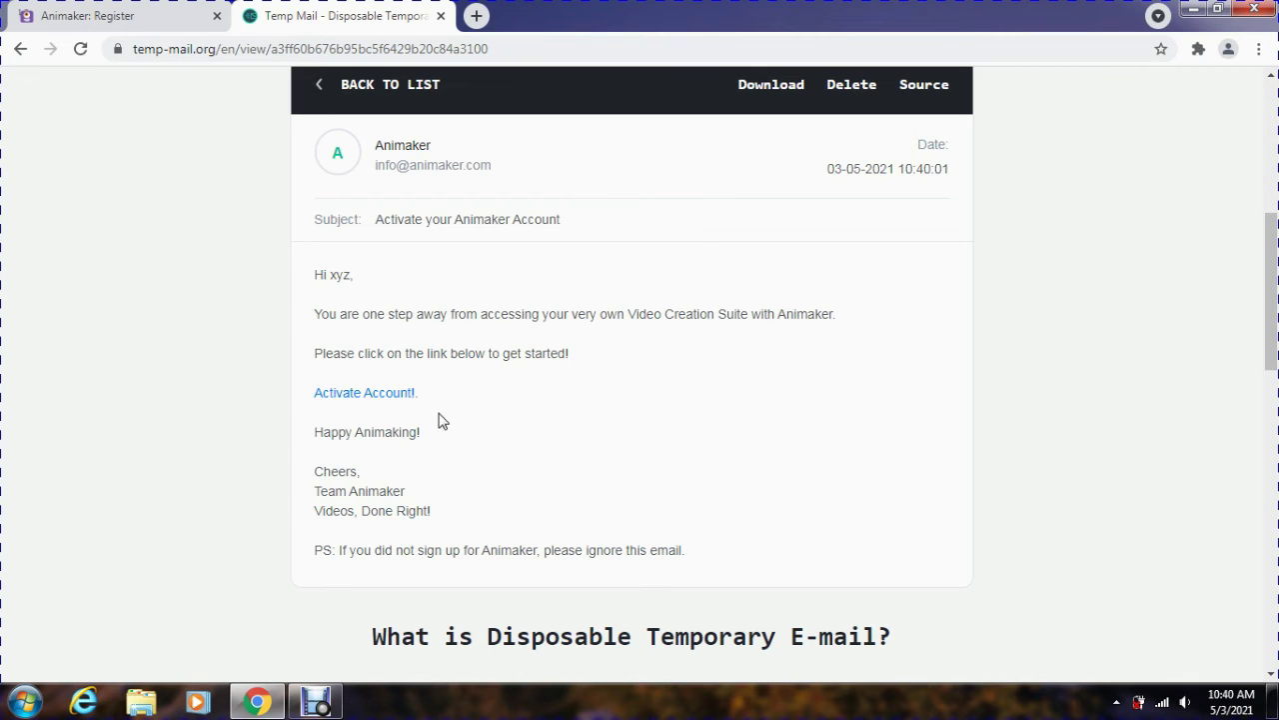
Step: Follow the Activate Account link, then open the new account's menu on the Moments gallery
triple_click(376, 399)
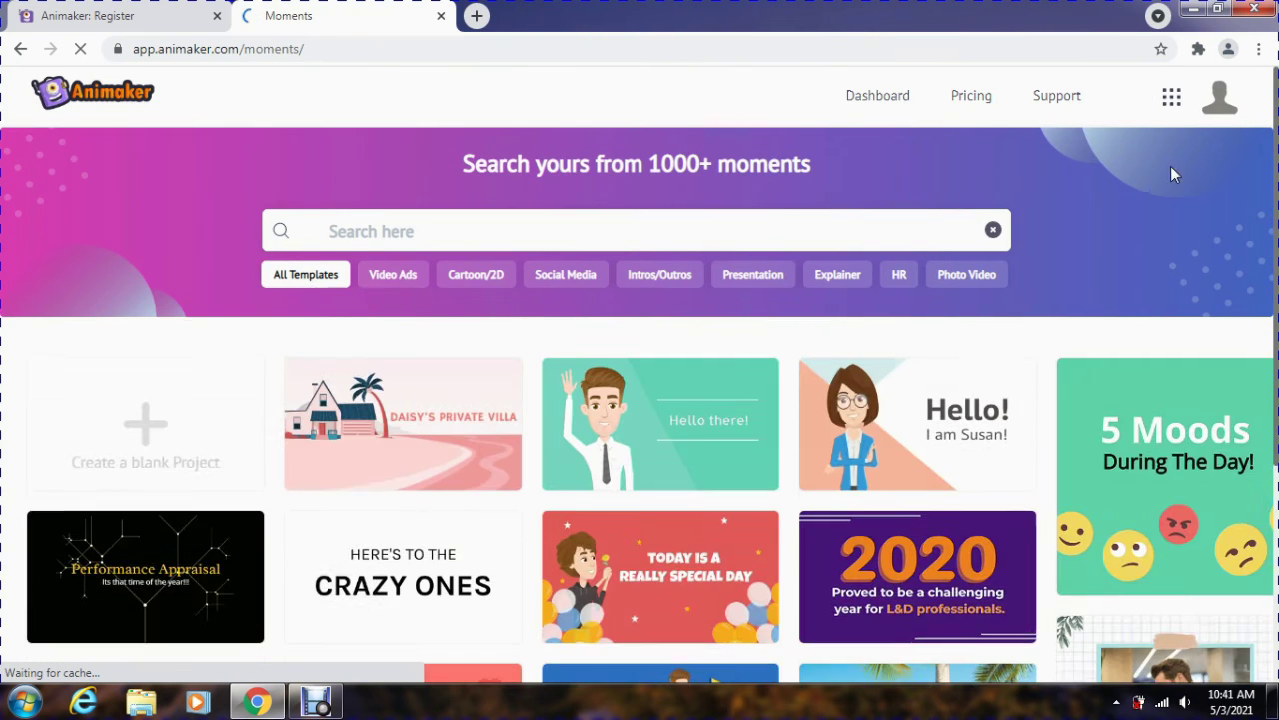
left_click(1223, 110)
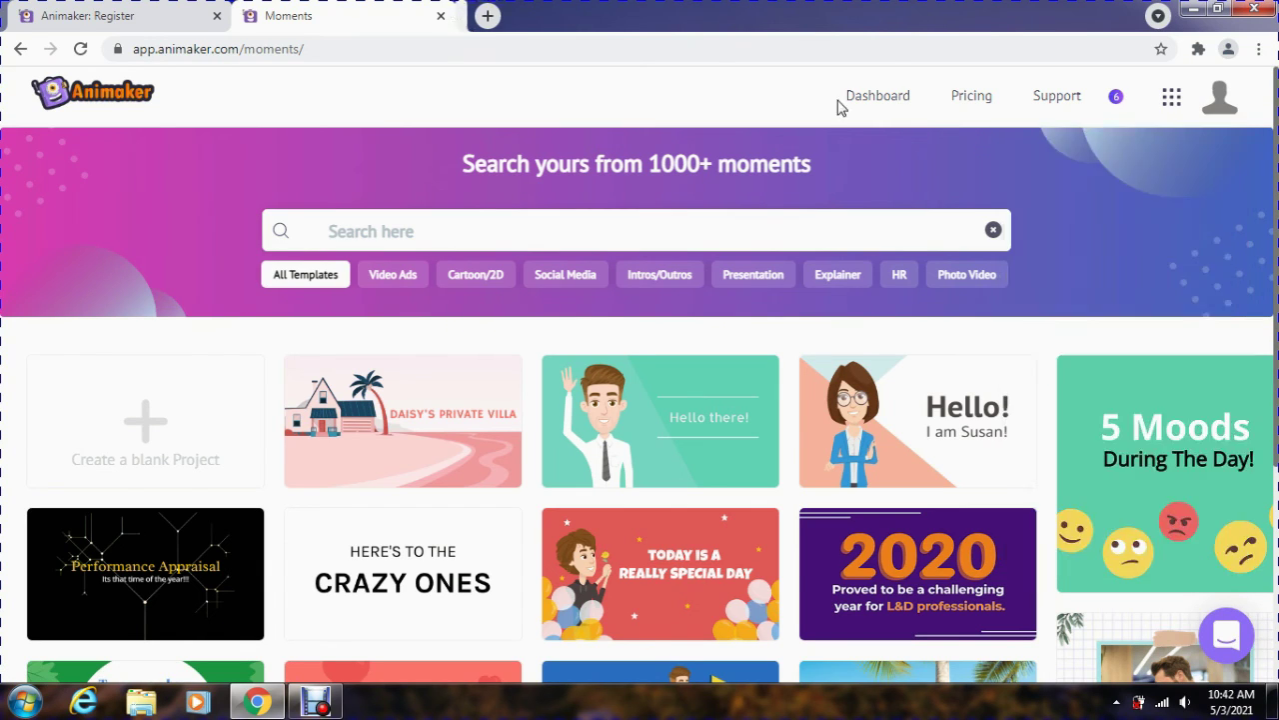
Step: Reopen temp-mail.org in a third tab via a 'tem' search and scroll to its inbox
left_click(477, 16)
type("tem")
key("Return")
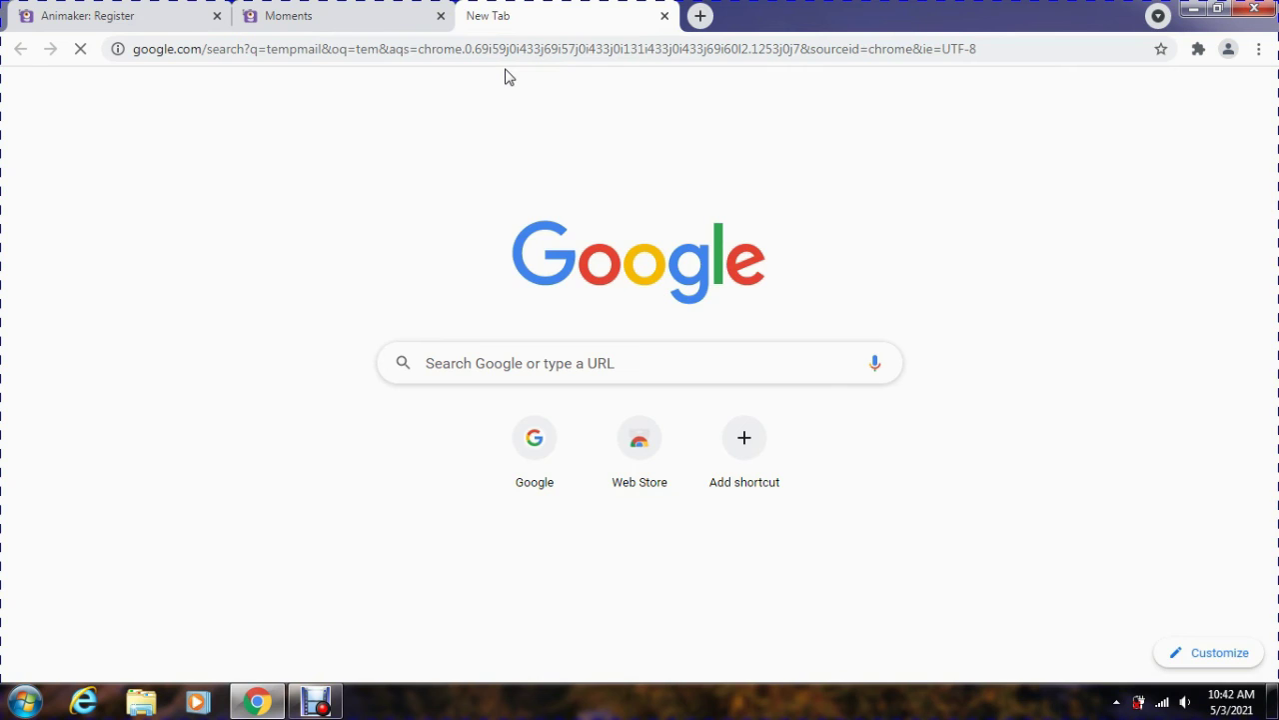
left_click(345, 288)
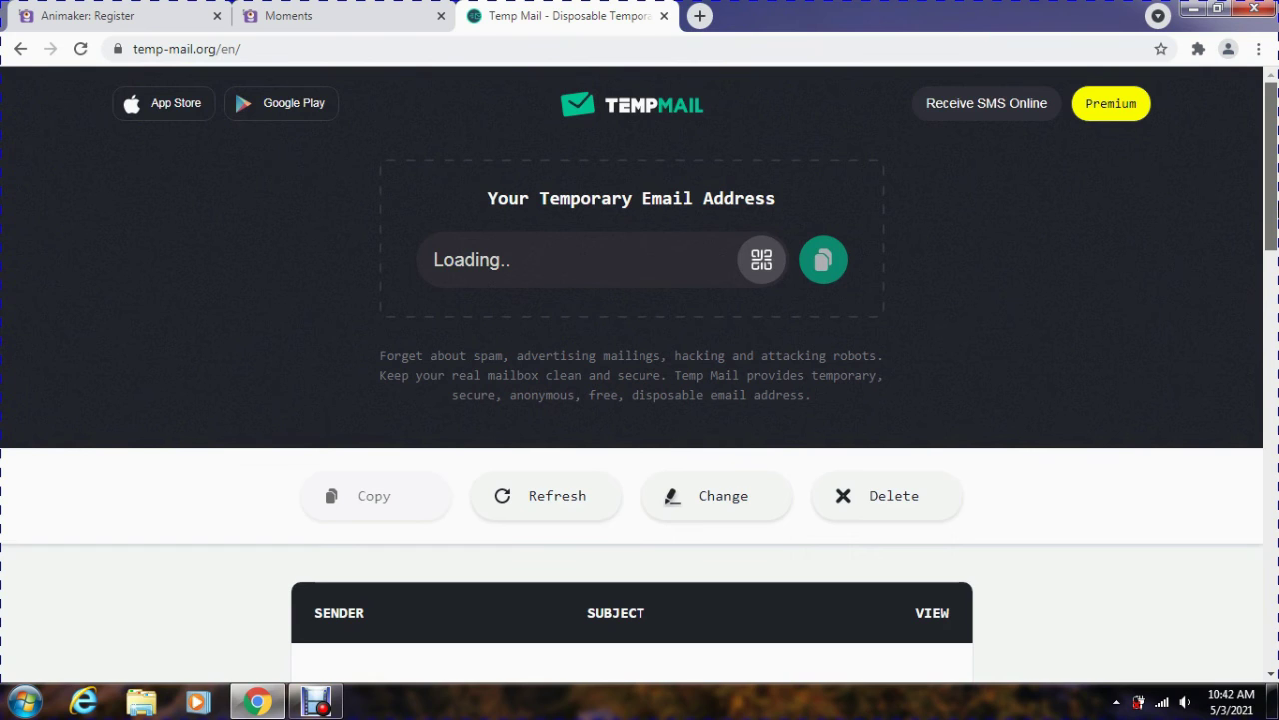
scroll(842, 358, "down", 1)
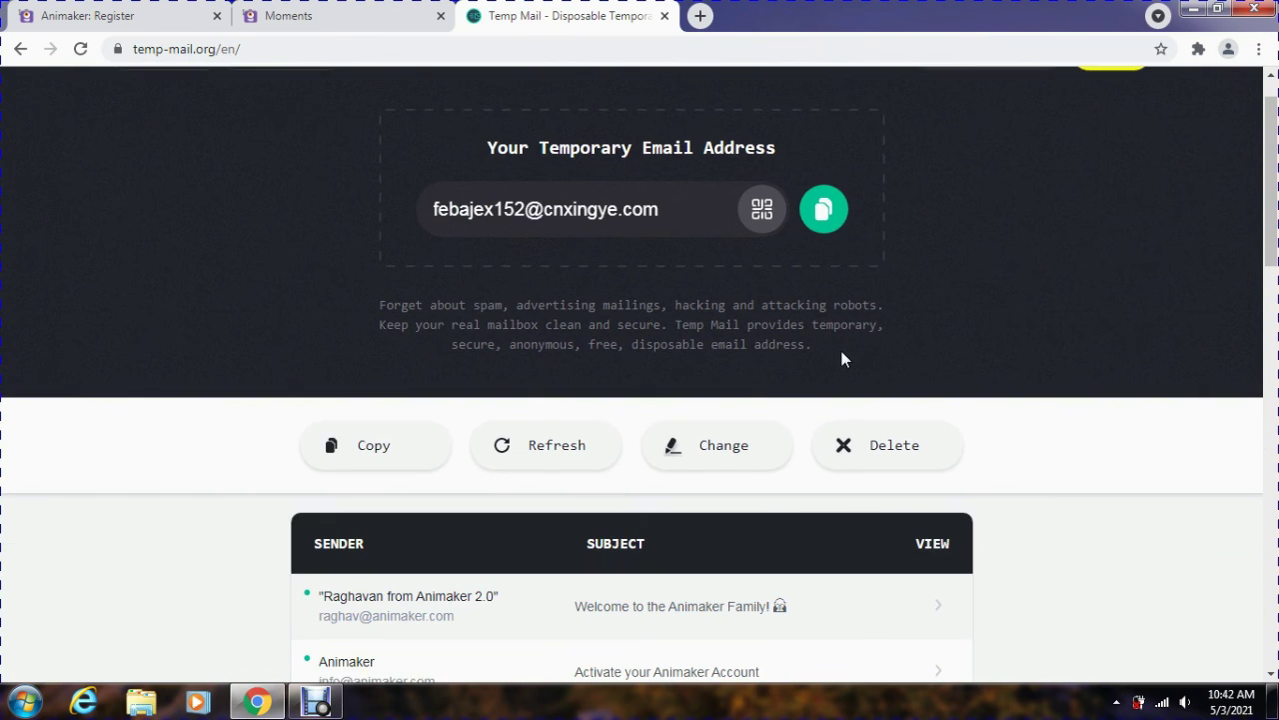